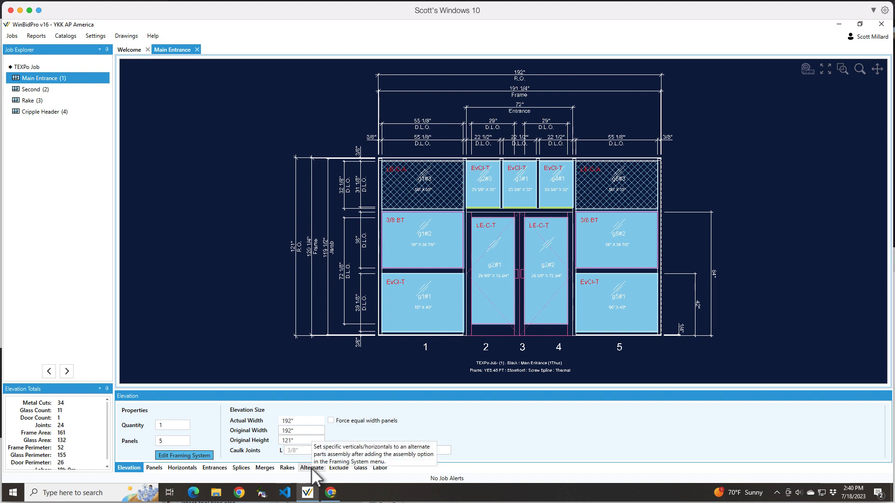
- Check which alternate assemblies are available for the left jamb of the Main Entrance elevation
{"action": "left_click", "coordinate": [312, 468]}
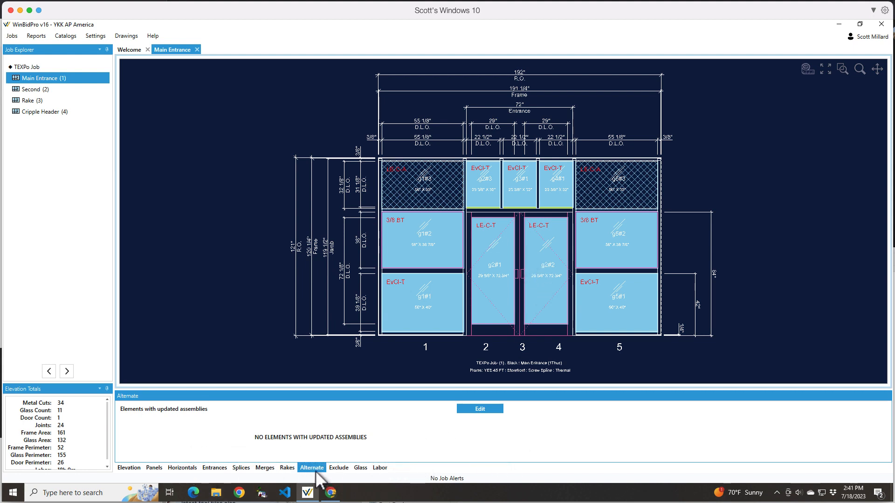
{"action": "left_click", "coordinate": [480, 409]}
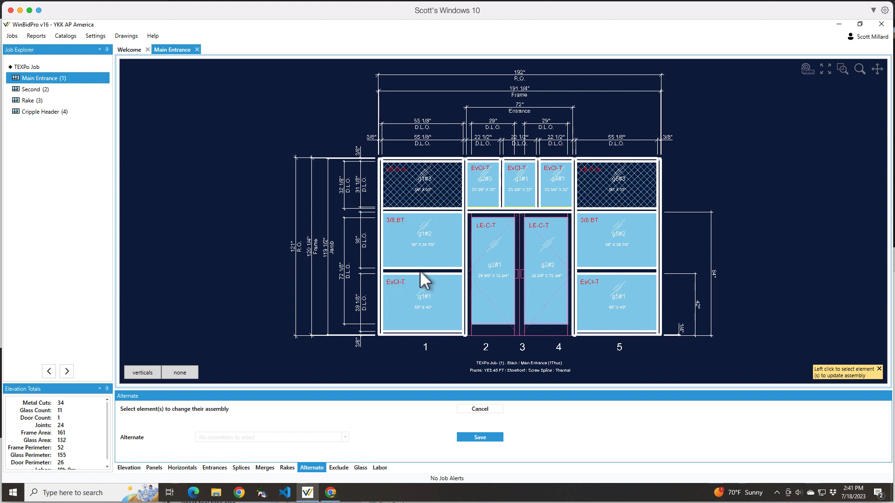
{"action": "left_click", "coordinate": [380, 252]}
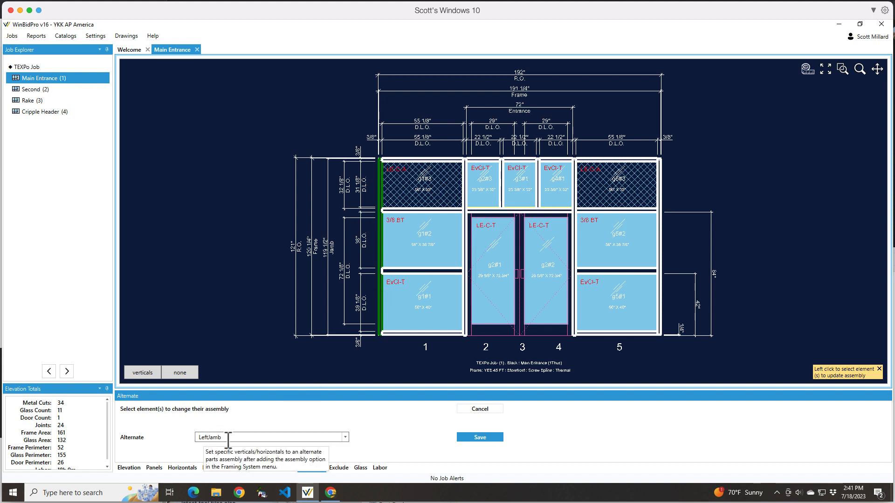
{"action": "left_click", "coordinate": [345, 438]}
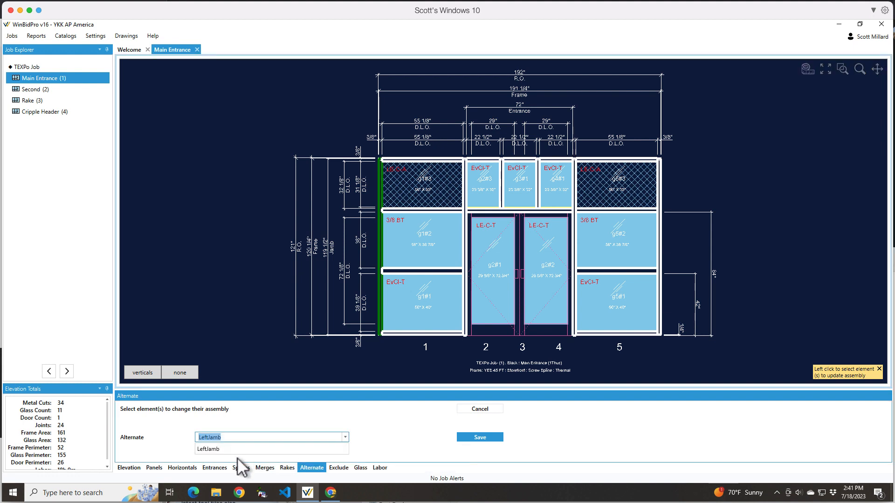
{"action": "left_click", "coordinate": [275, 428]}
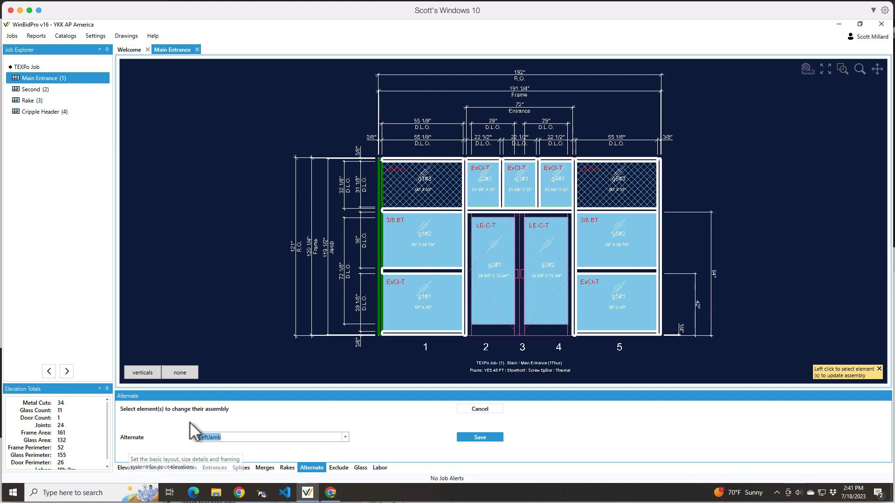
- Open the elevation's framing system components and review the existing LeftJamb assembly's properties and parts
{"action": "left_click", "coordinate": [128, 467]}
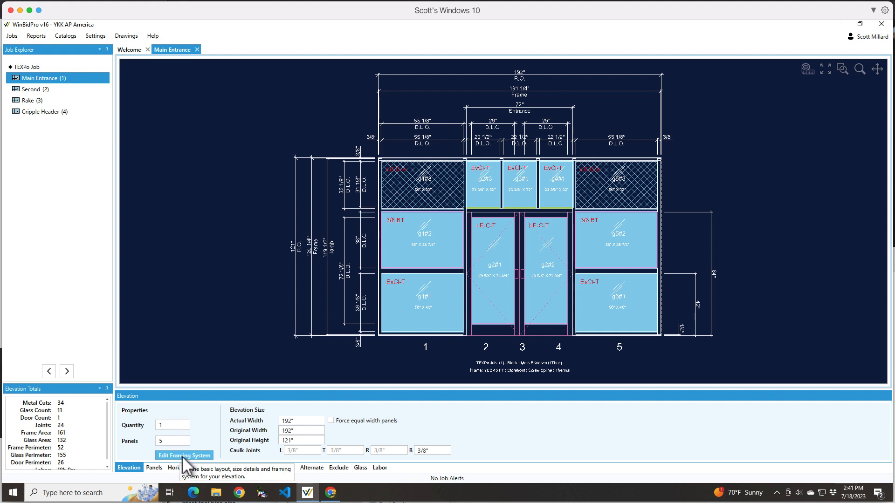
{"action": "left_click", "coordinate": [193, 455]}
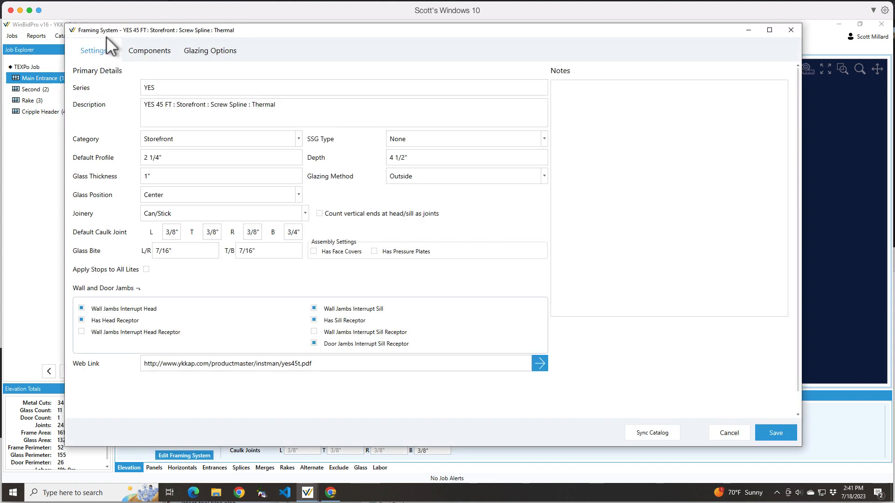
{"action": "left_click", "coordinate": [149, 51]}
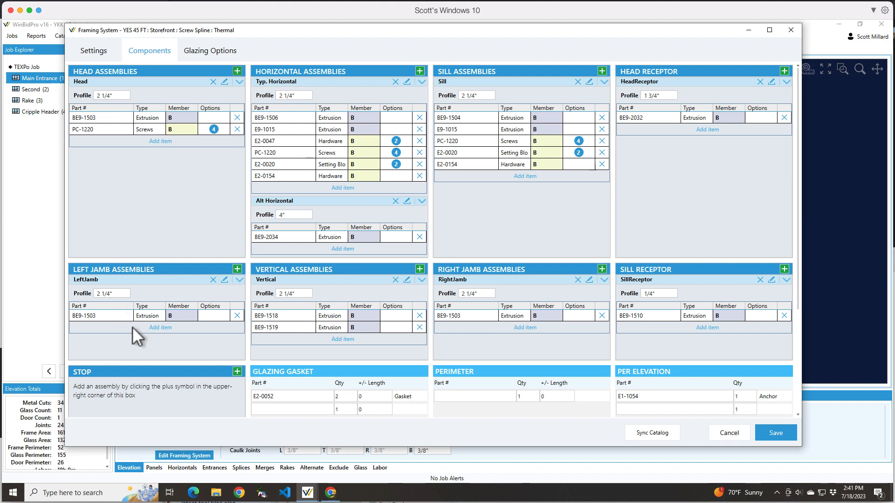
{"action": "left_click", "coordinate": [225, 280]}
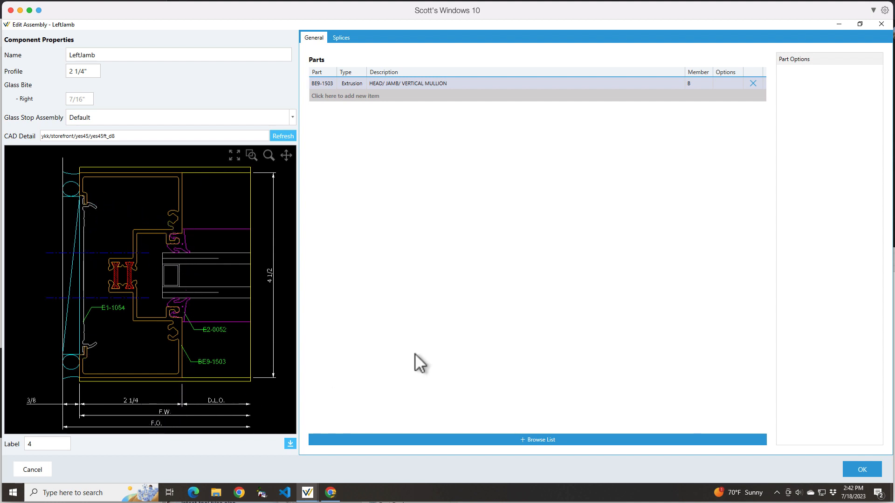
{"action": "left_click", "coordinate": [862, 470]}
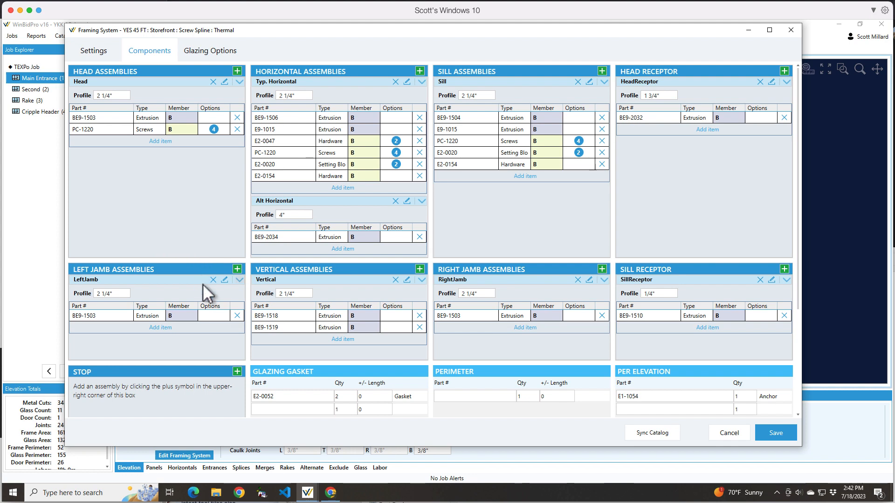
- Create a new left jamb assembly named Corner LeftJamb with a 4" profile
{"action": "left_click", "coordinate": [239, 270]}
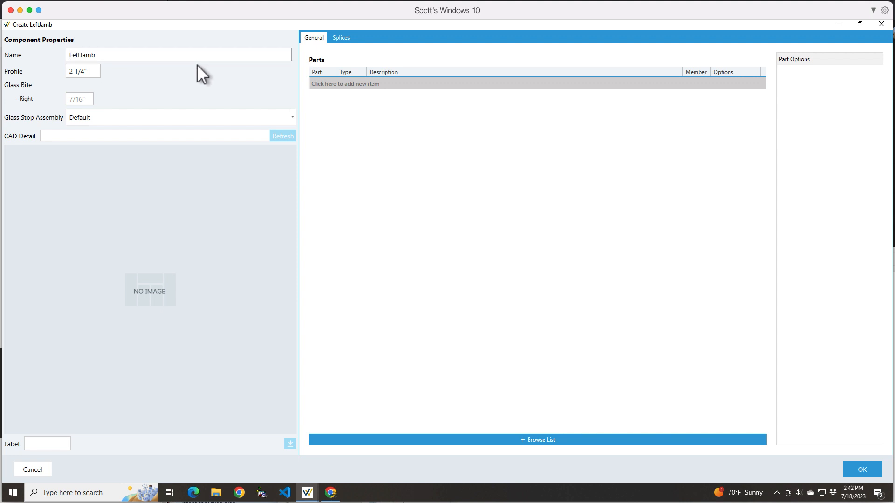
{"action": "type", "text": "Corner"}
{"action": "mouse_move", "coordinate": [95, 72]}
{"action": "left_mouse_down"}
{"action": "mouse_move", "coordinate": [59, 71]}
{"action": "mouse_move", "coordinate": [104, 70]}
{"action": "left_mouse_up"}
{"action": "type", "text": "4\""}
{"action": "key", "text": "Tab"}
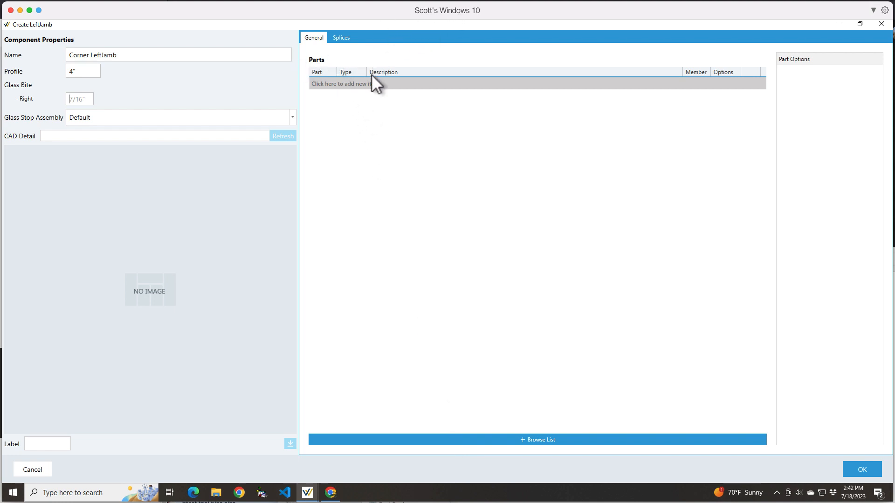
- Find the BE9-1710 90 DEG. CORNER MULLION by searching parts for "corner", and add it to the new jamb assembly
{"action": "left_click", "coordinate": [420, 441]}
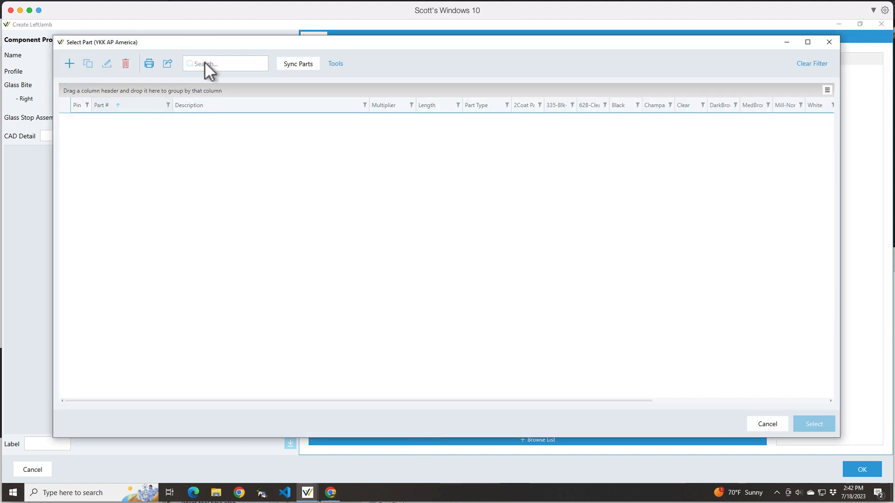
{"action": "left_click", "coordinate": [220, 64]}
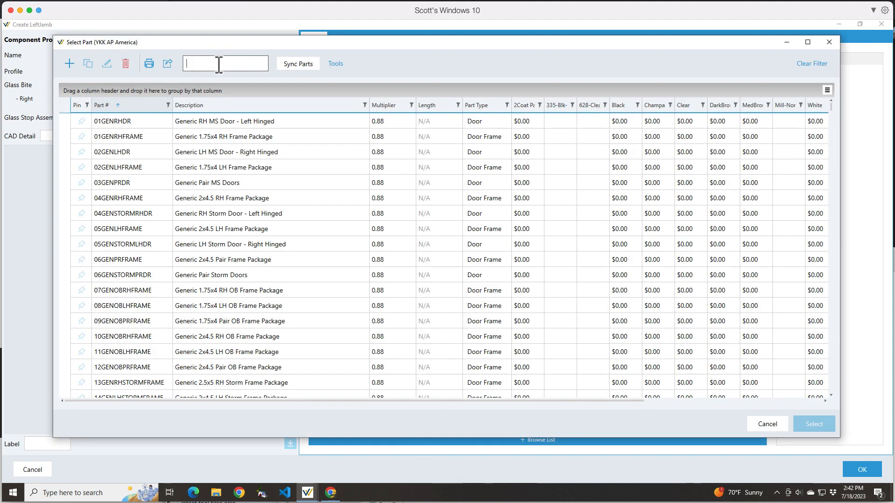
{"action": "type", "text": "corner"}
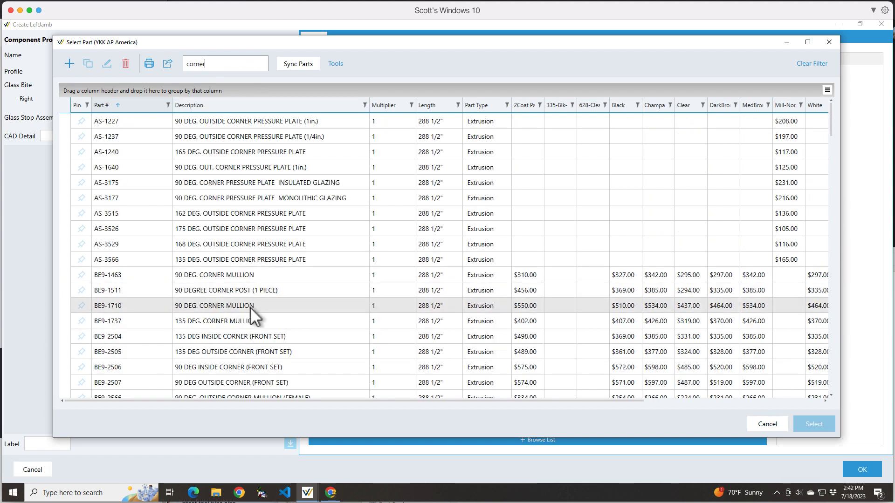
{"action": "left_click", "coordinate": [223, 307]}
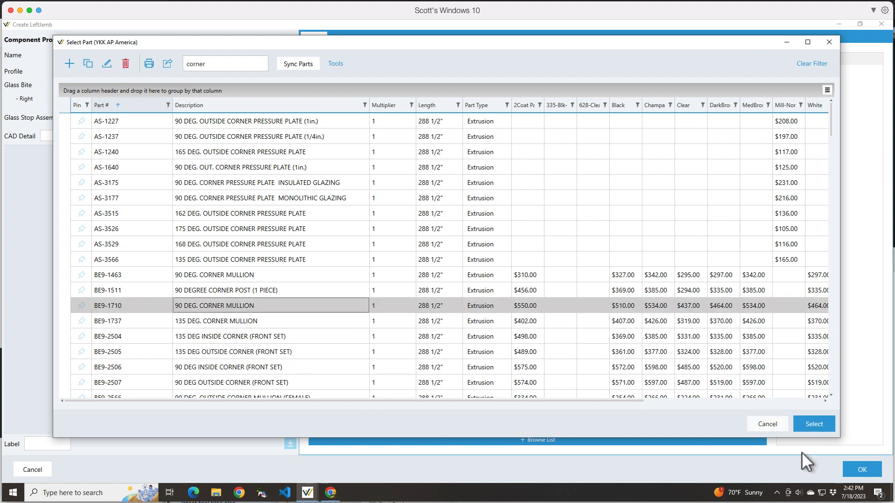
{"action": "left_click", "coordinate": [818, 425]}
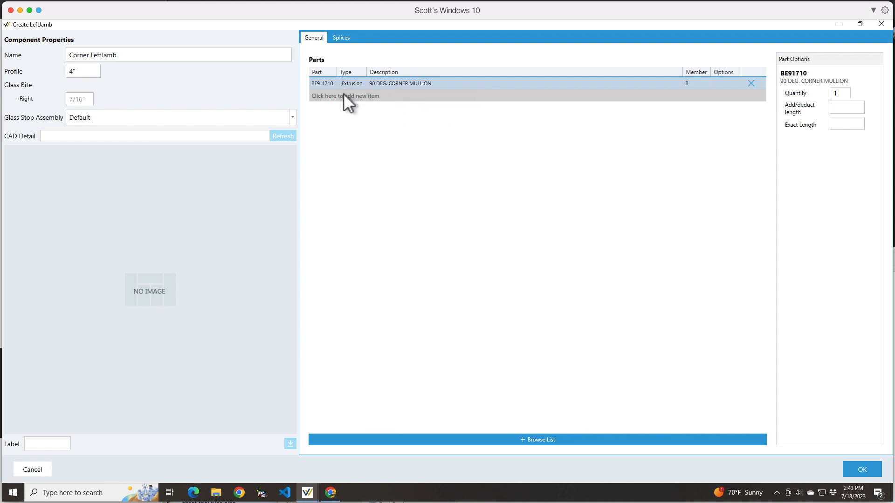
{"action": "left_click", "coordinate": [862, 471]}
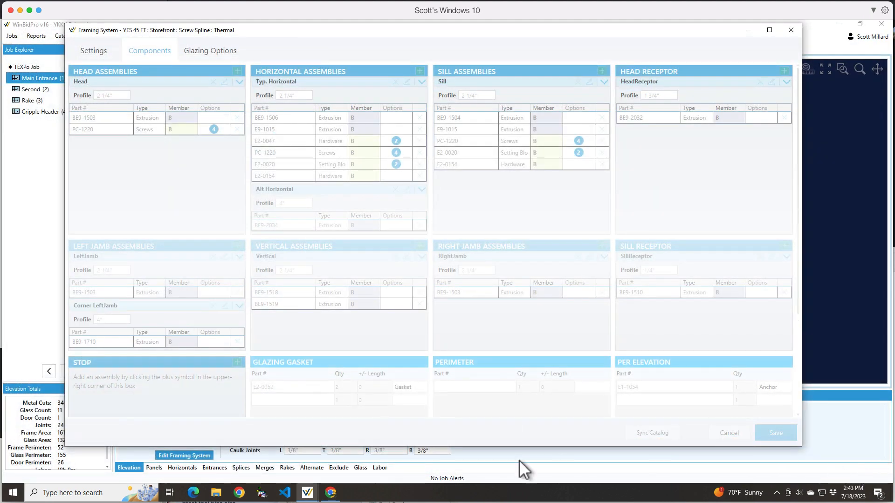
- Save the framing system and confirm the change for all elevations that use it
{"action": "scroll", "coordinate": [247, 368], "scroll_direction": "down", "scroll_amount": 3}
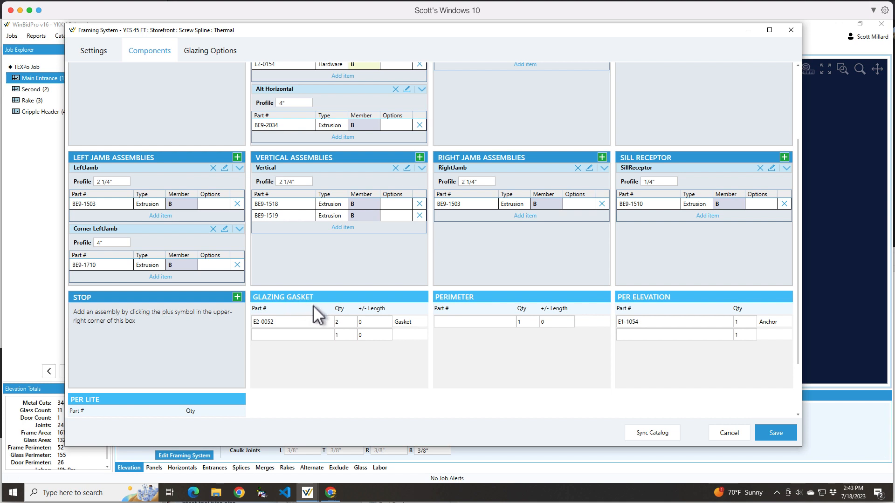
{"action": "left_click", "coordinate": [278, 325]}
{"action": "left_click", "coordinate": [340, 322]}
{"action": "left_click", "coordinate": [273, 321]}
{"action": "left_click", "coordinate": [781, 431]}
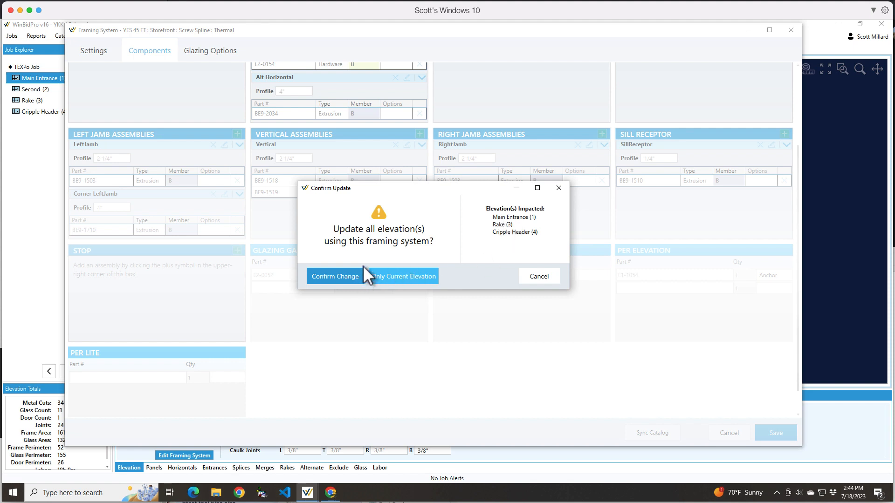
{"action": "left_click", "coordinate": [329, 276]}
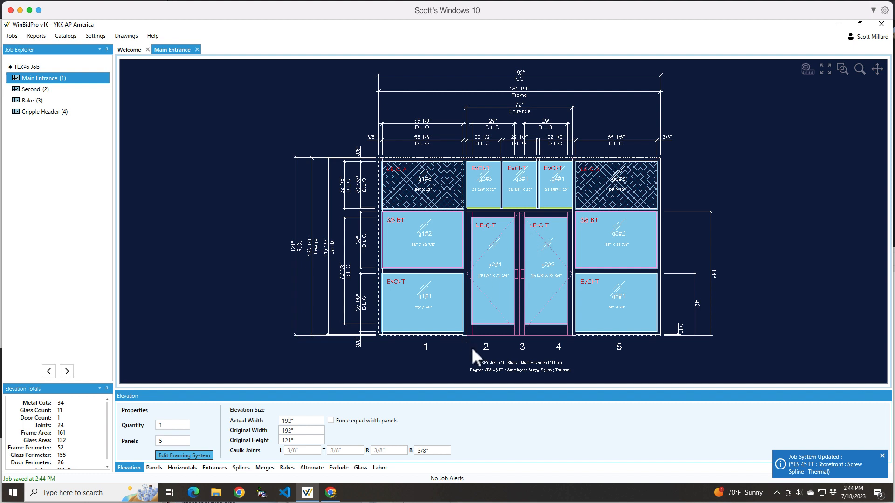
- Assign the Corner LeftJamb alternate assembly to the left jamb of the Main Entrance elevation and inspect the updated drawing
{"action": "left_click", "coordinate": [312, 467]}
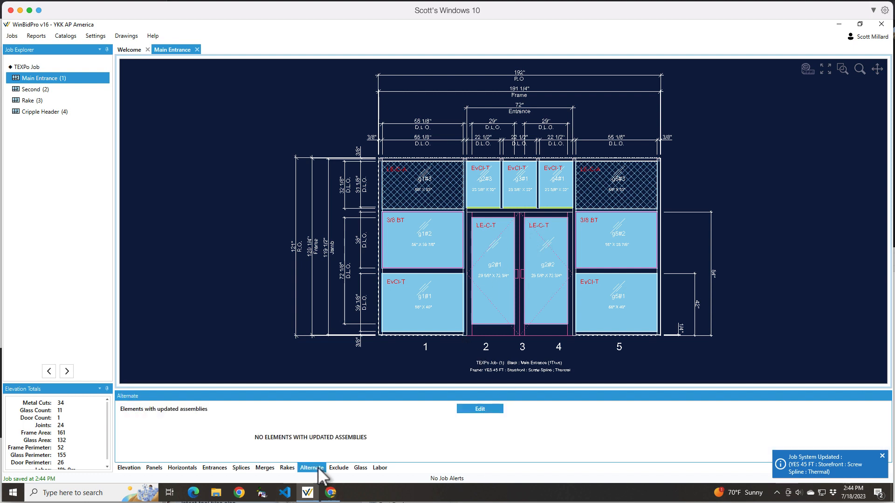
{"action": "left_click", "coordinate": [493, 409]}
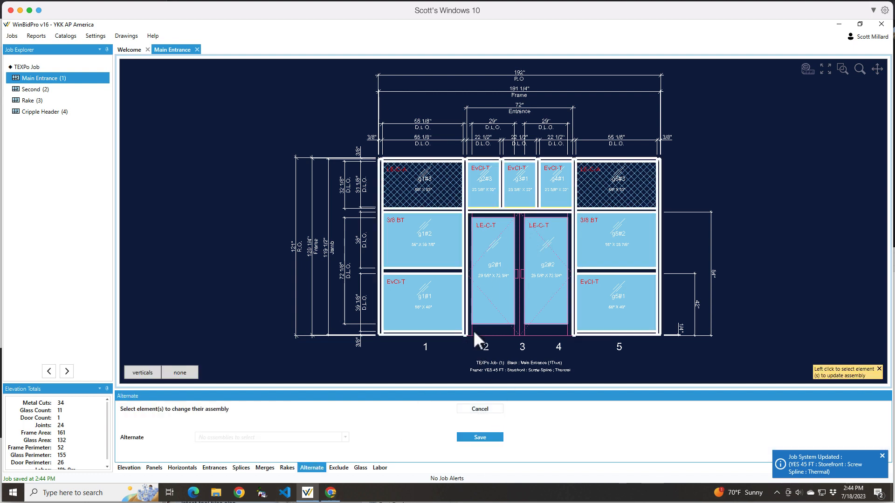
{"action": "left_click", "coordinate": [380, 248]}
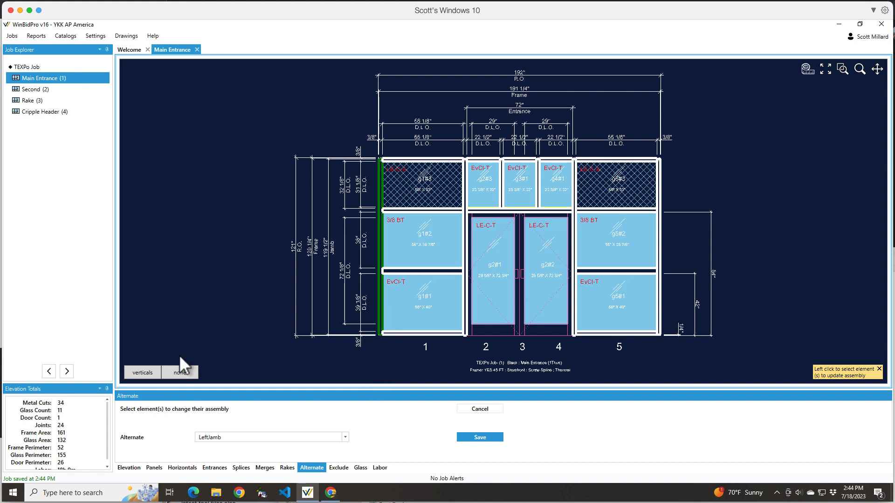
{"action": "left_click", "coordinate": [348, 437]}
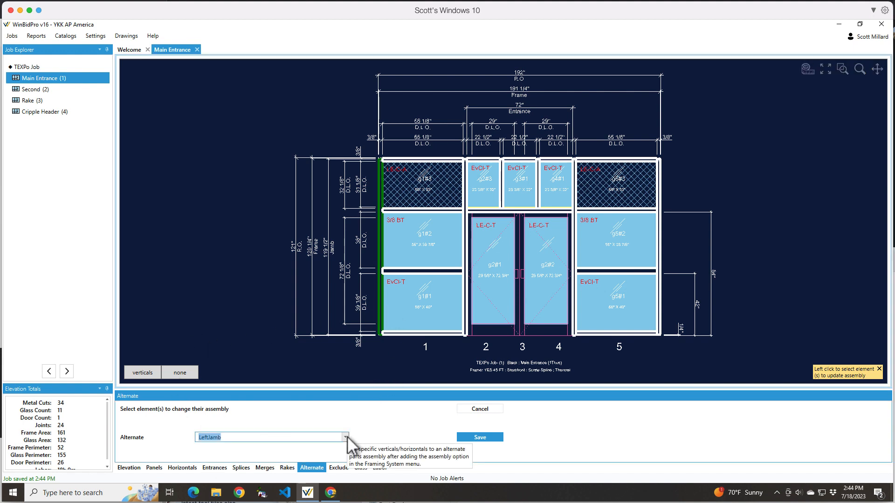
{"action": "left_click", "coordinate": [347, 438]}
{"action": "left_click", "coordinate": [216, 460]}
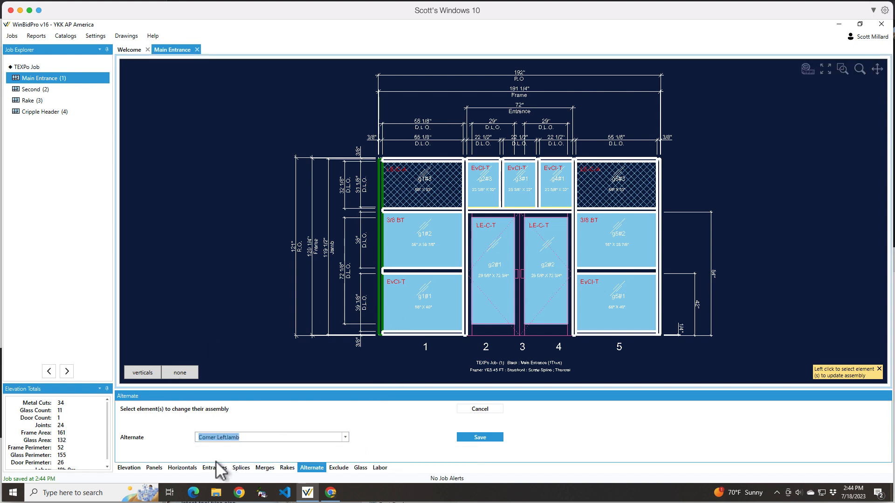
{"action": "left_click", "coordinate": [477, 438]}
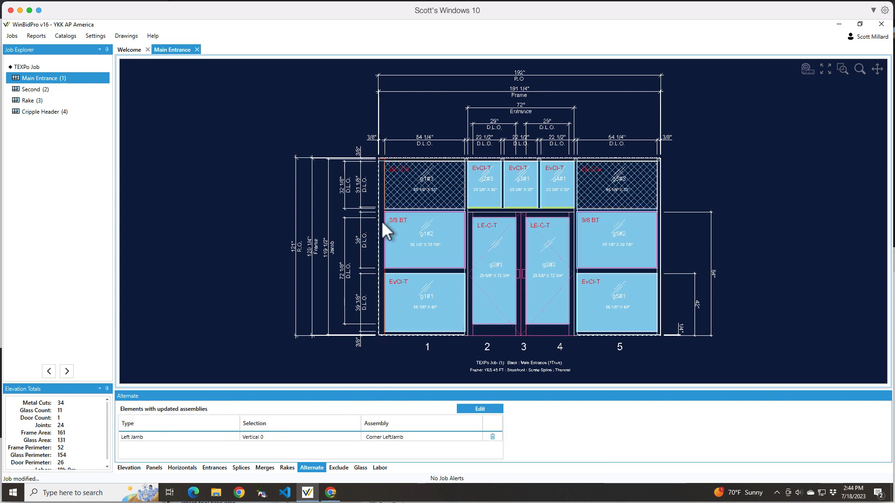
{"action": "scroll", "coordinate": [381, 222], "scroll_direction": "up", "scroll_amount": 5}
{"action": "scroll", "coordinate": [380, 222], "scroll_direction": "down", "scroll_amount": 5}
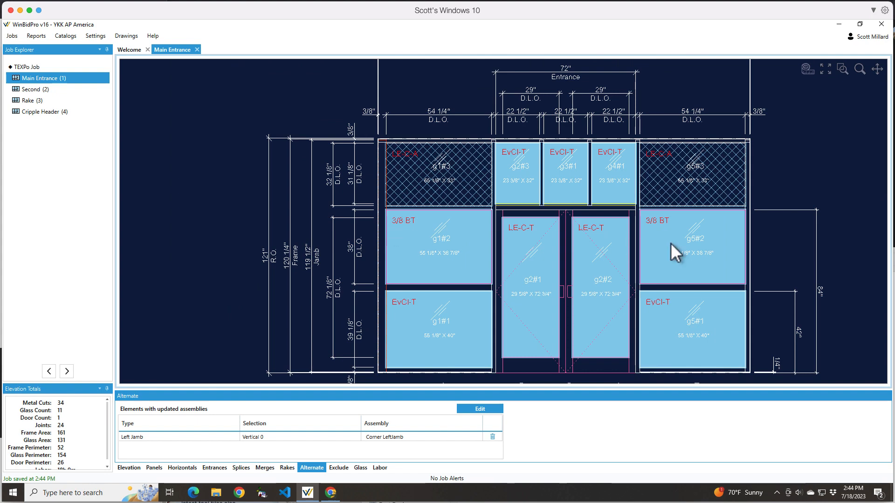
{"action": "scroll", "coordinate": [752, 214], "scroll_direction": "up", "scroll_amount": 4}
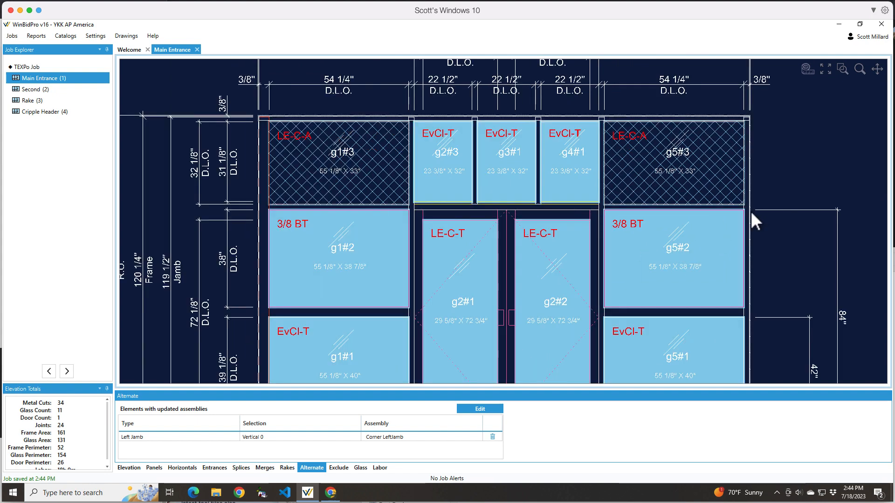
{"action": "scroll", "coordinate": [750, 213], "scroll_direction": "down", "scroll_amount": 4}
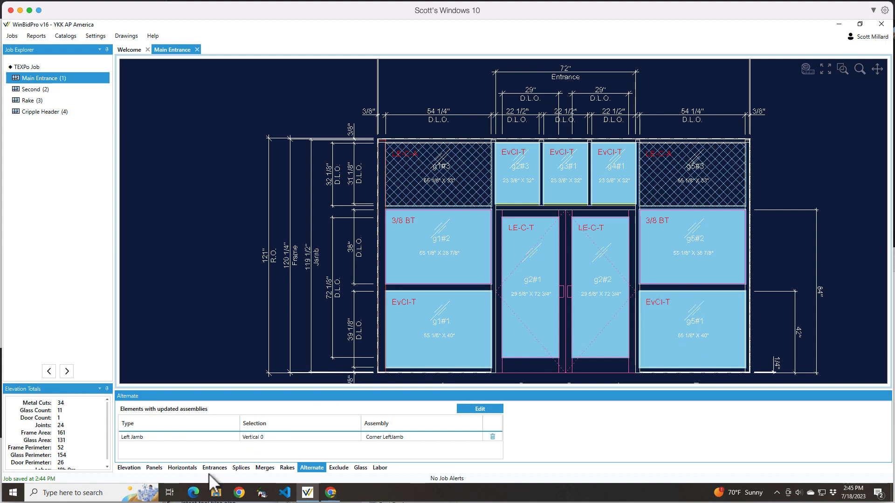
- Check which assemblies can be chosen for a new horizontal, and return to the elevation properties without adding one
{"action": "left_click", "coordinate": [183, 468]}
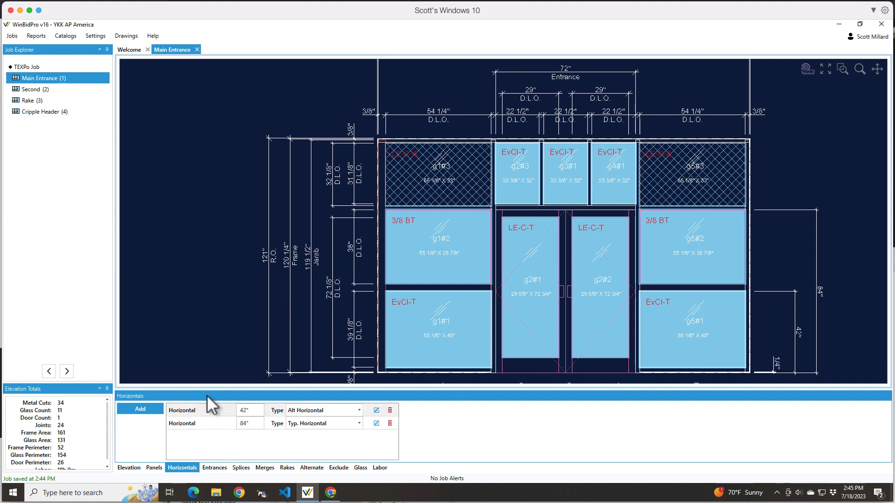
{"action": "left_click", "coordinate": [138, 410]}
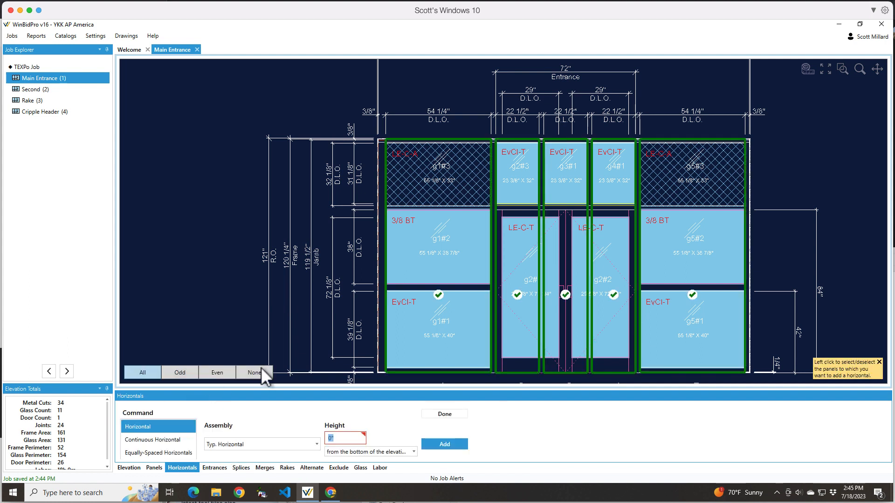
{"action": "left_click", "coordinate": [317, 445]}
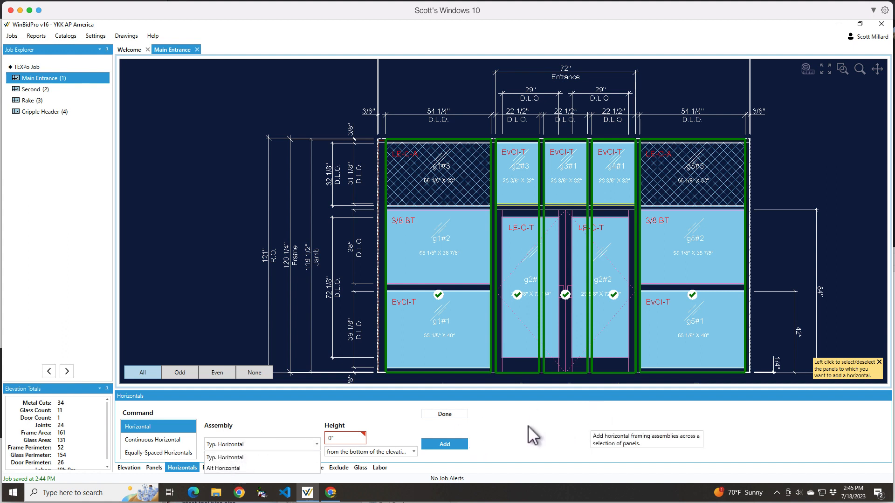
{"action": "left_click", "coordinate": [228, 415]}
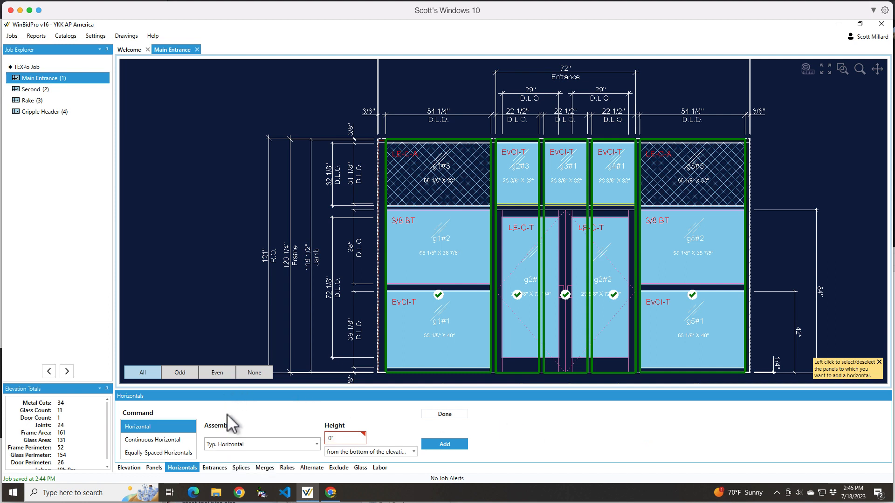
{"action": "left_click", "coordinate": [128, 468]}
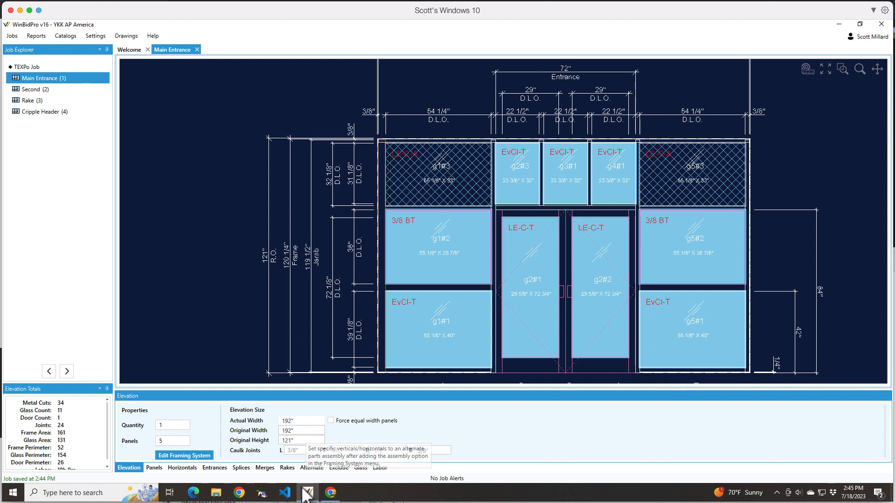
{"action": "mouse_move", "coordinate": [307, 492]}
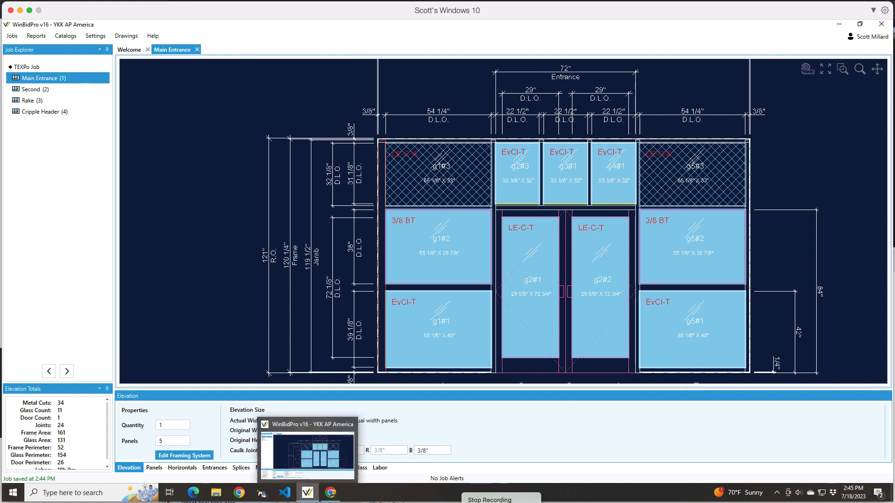